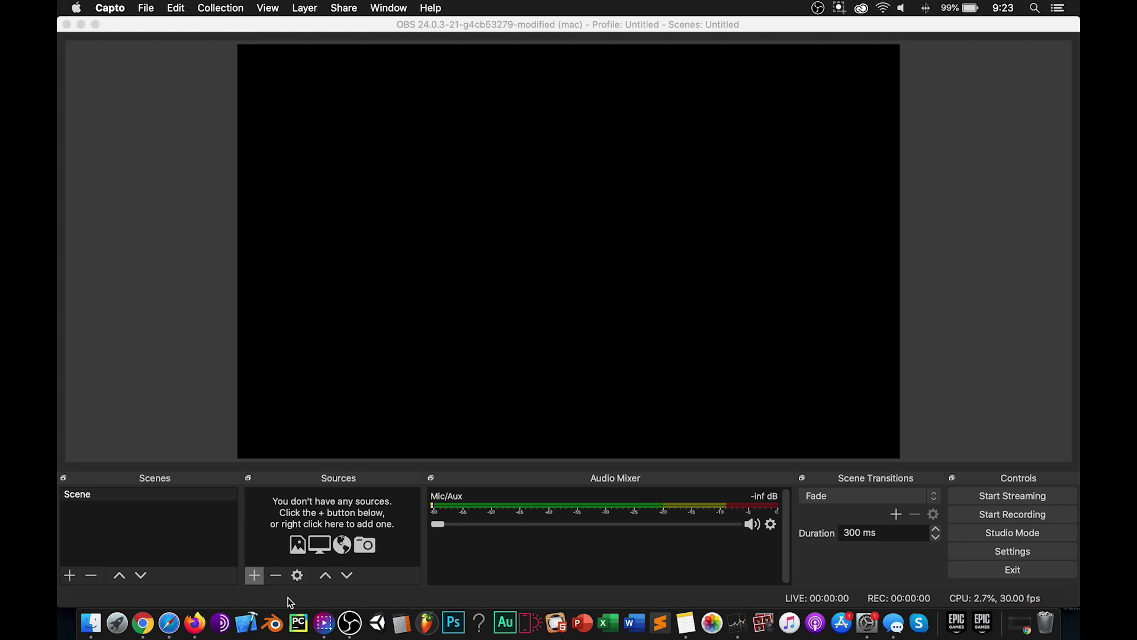
Add a new visible Video Capture Device source to the scene
click(255, 575)
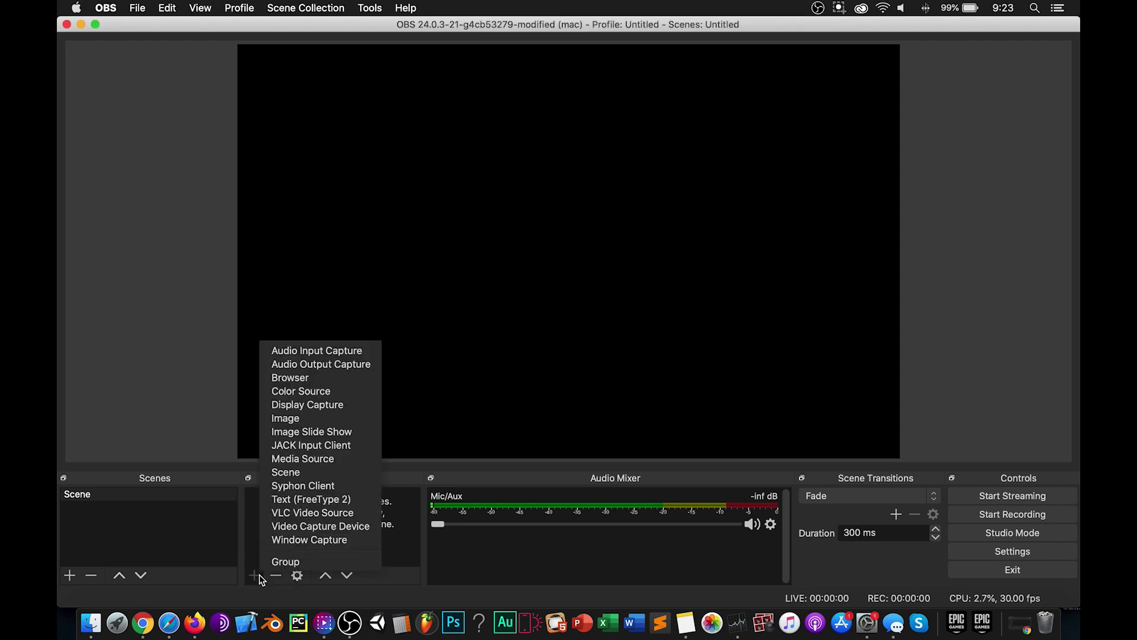
click(367, 525)
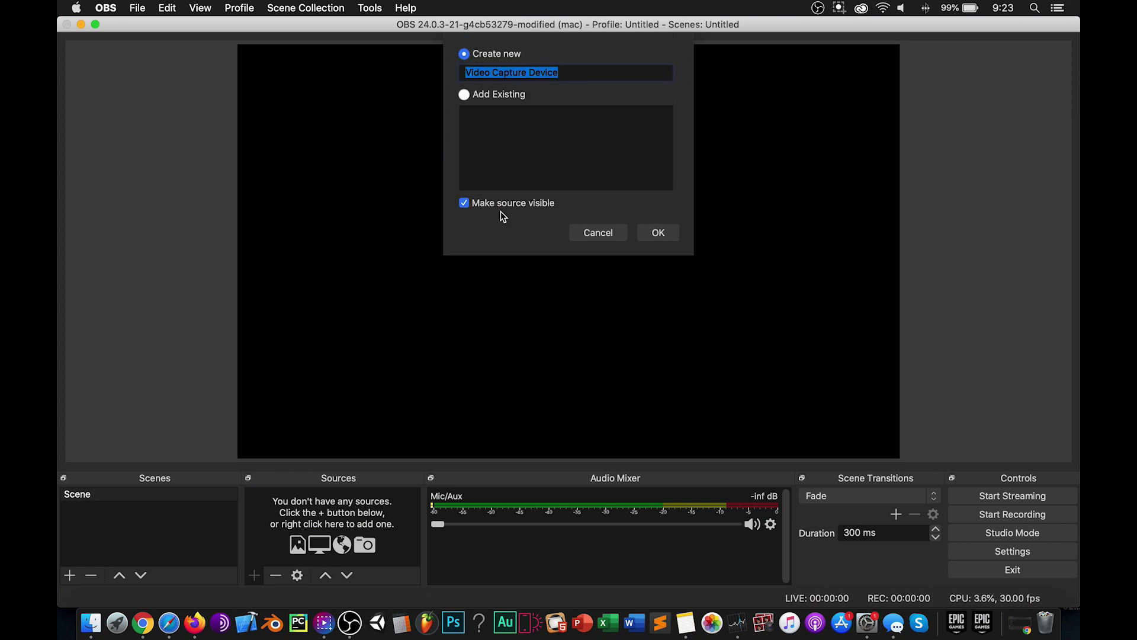
click(660, 231)
Set the device to FaceTime HD Camera (Built-in) with the 1280x720 preset
click(482, 382)
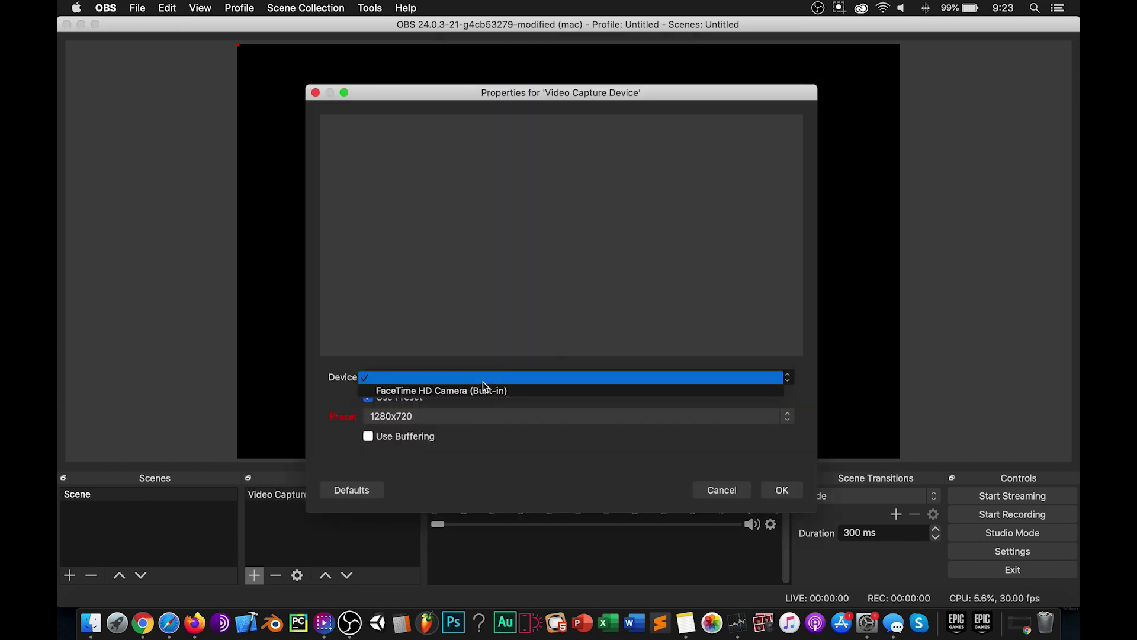
click(483, 388)
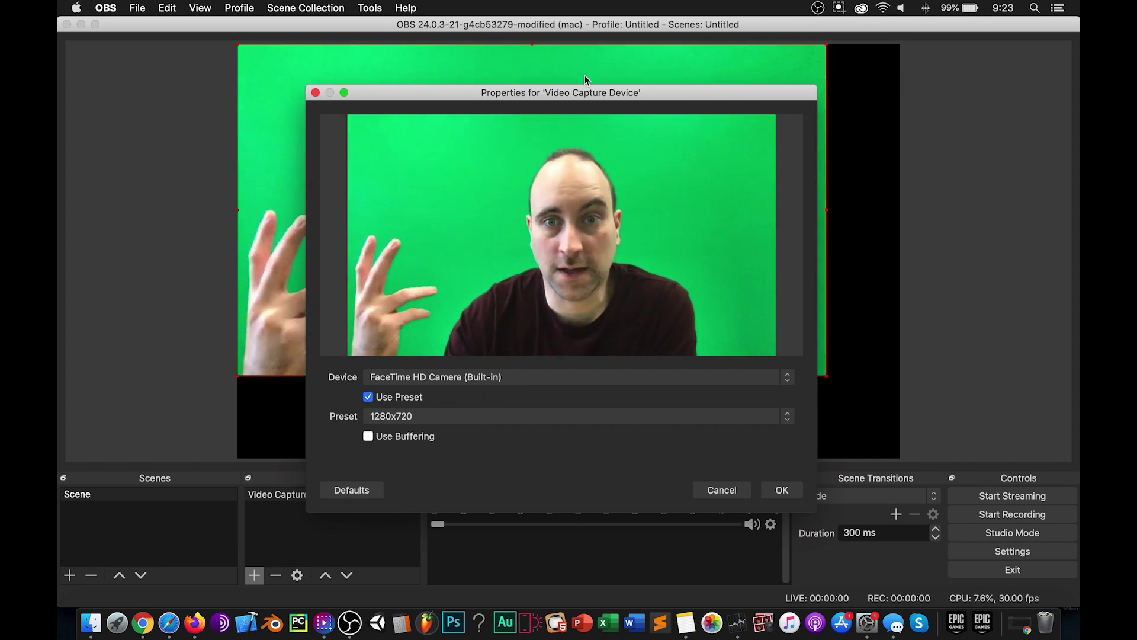
click(456, 422)
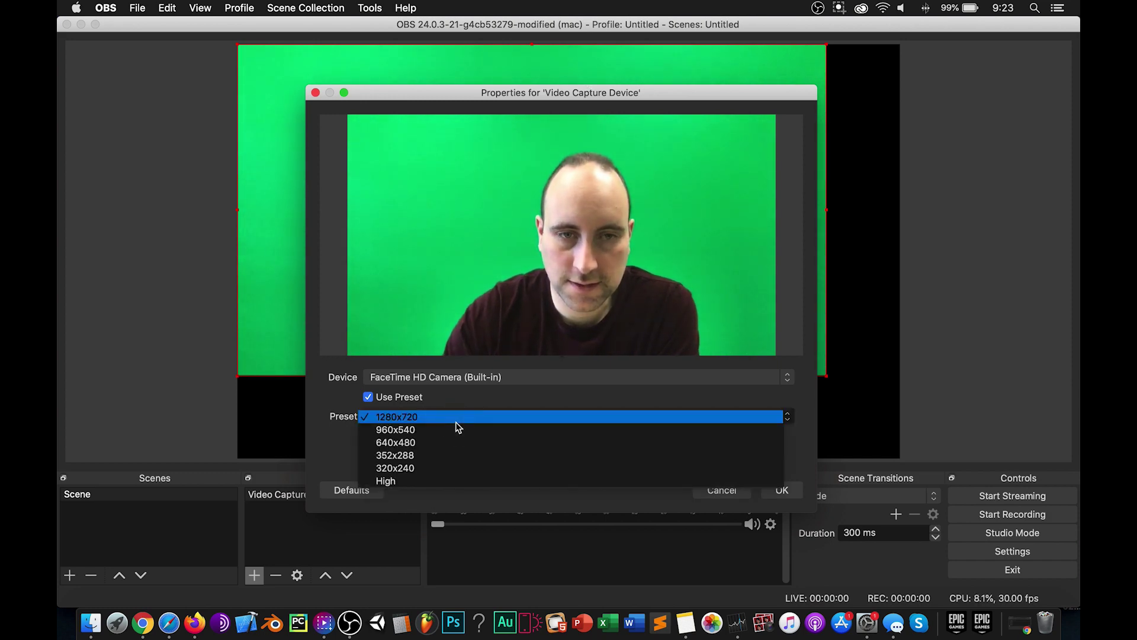
click(456, 422)
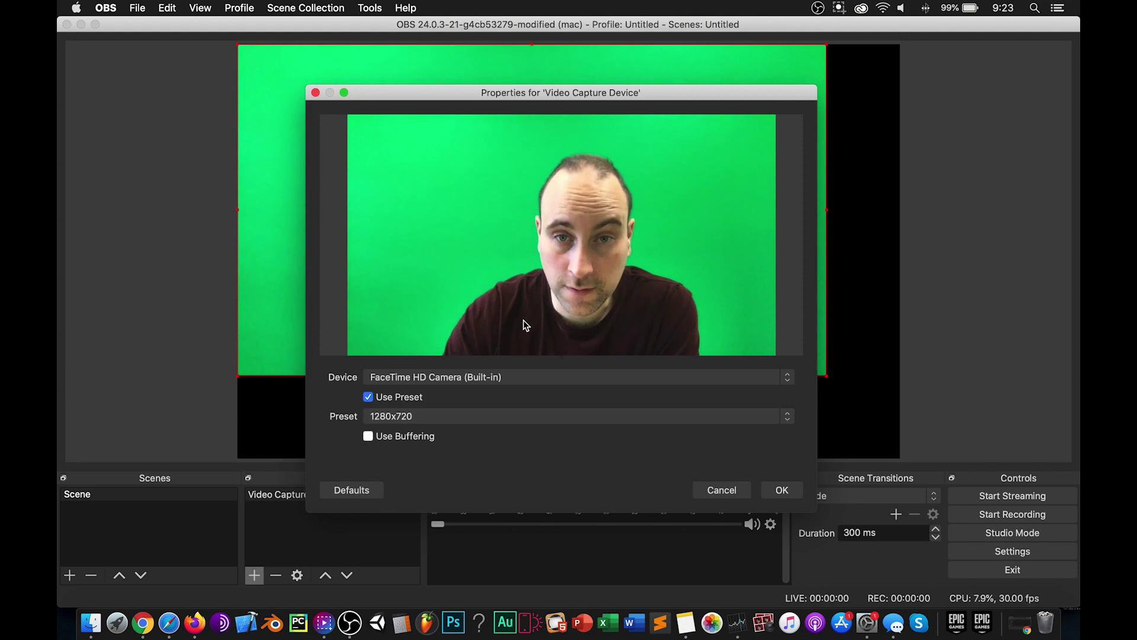
click(493, 385)
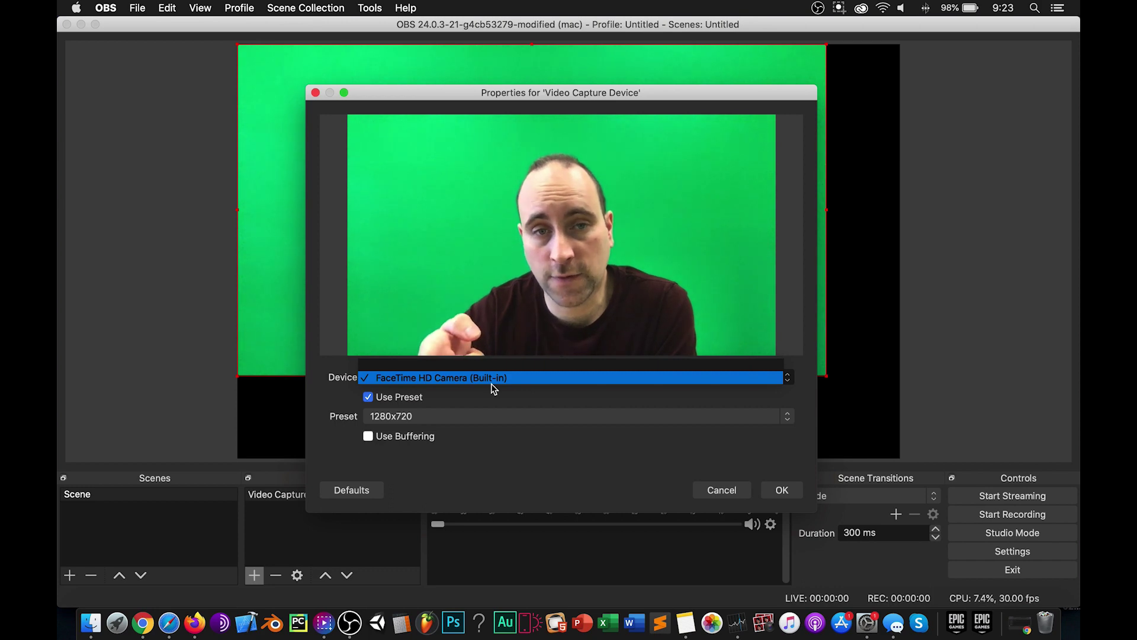
click(493, 382)
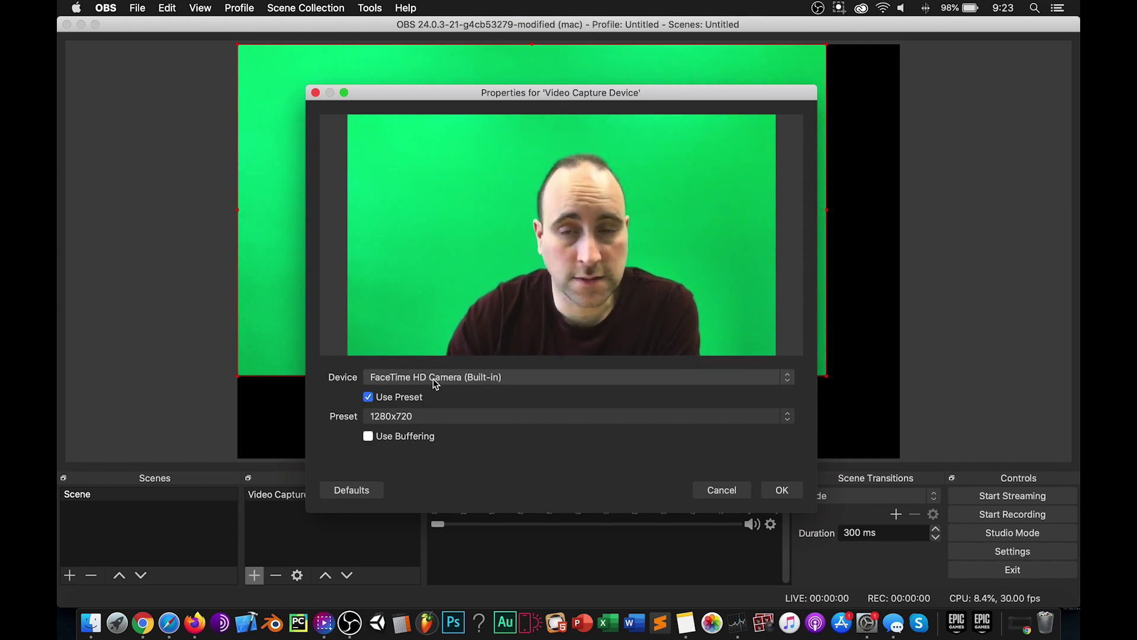
Resize the Video Capture Device feed into the lower-right corner and open its Filters window
click(773, 495)
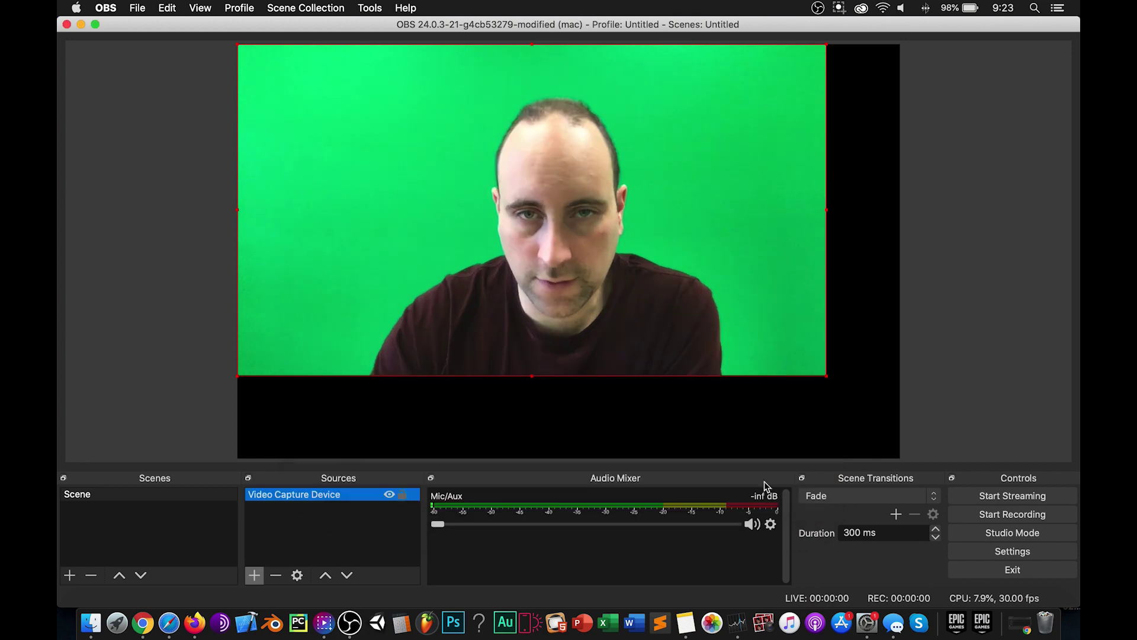
drag(509, 145, 581, 232)
drag(310, 127, 531, 215)
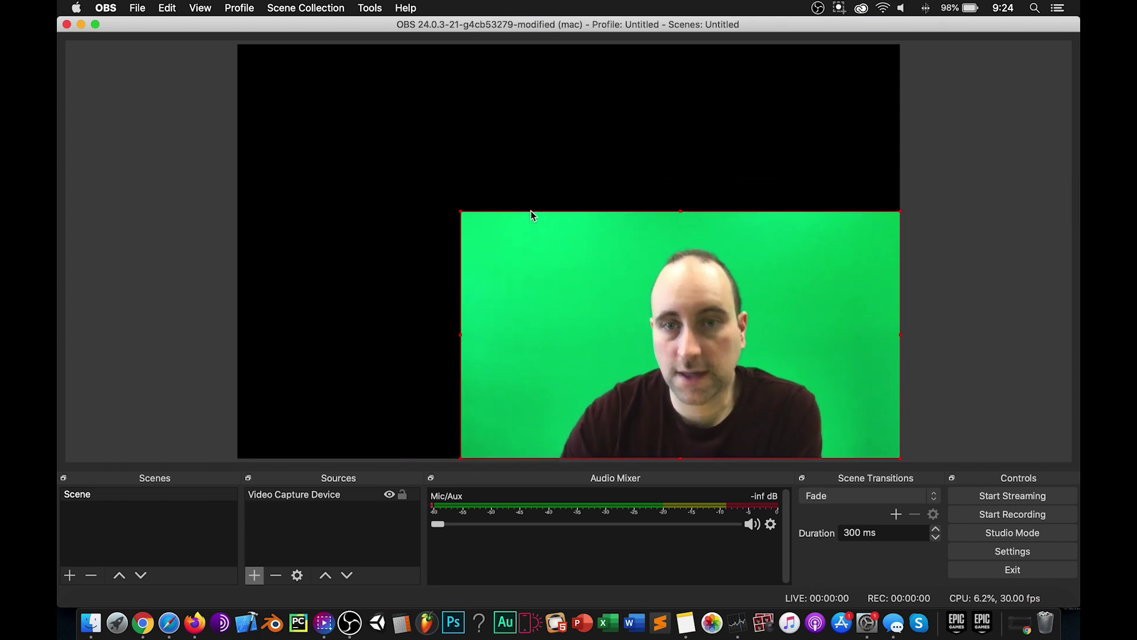
drag(465, 214, 472, 217)
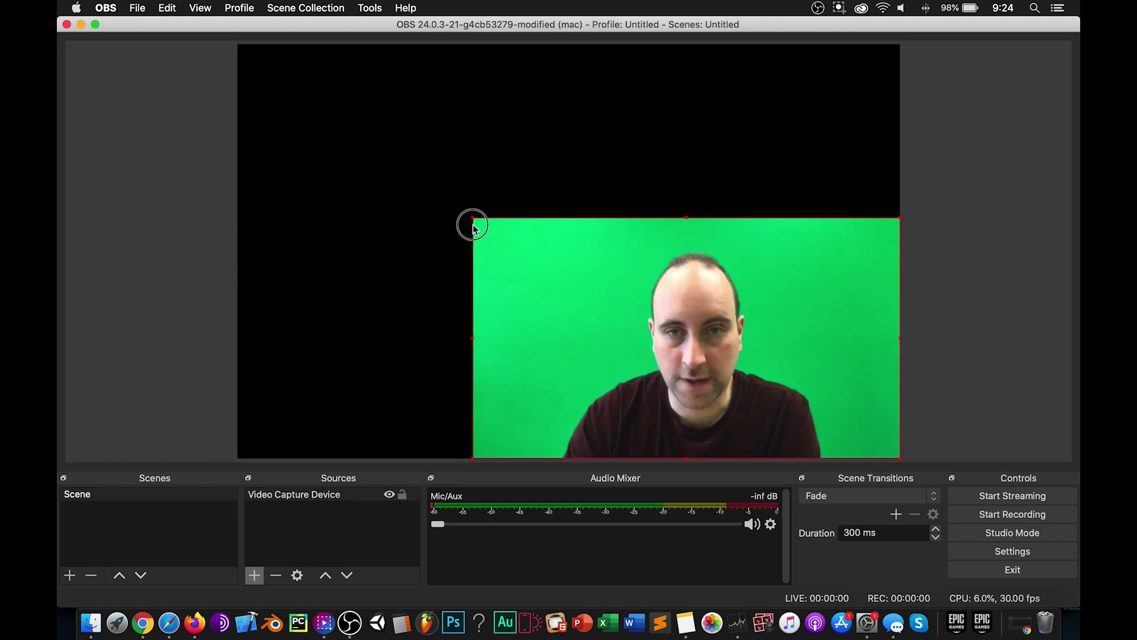
right_click(325, 496)
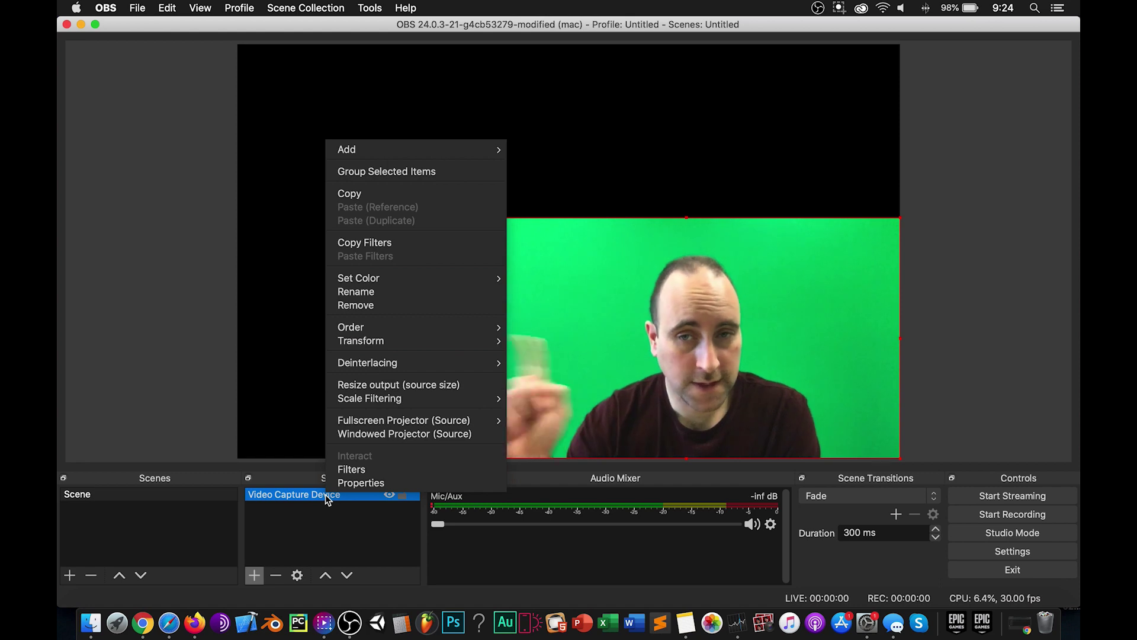
click(347, 473)
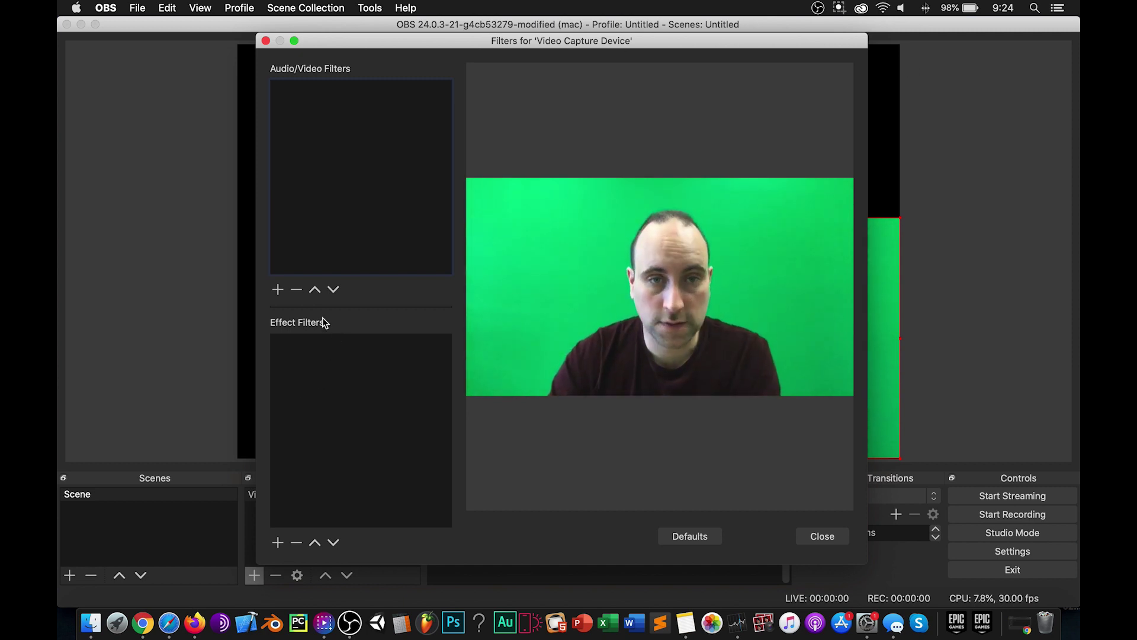
Add a Chroma Key effect filter to the webcam source
click(282, 542)
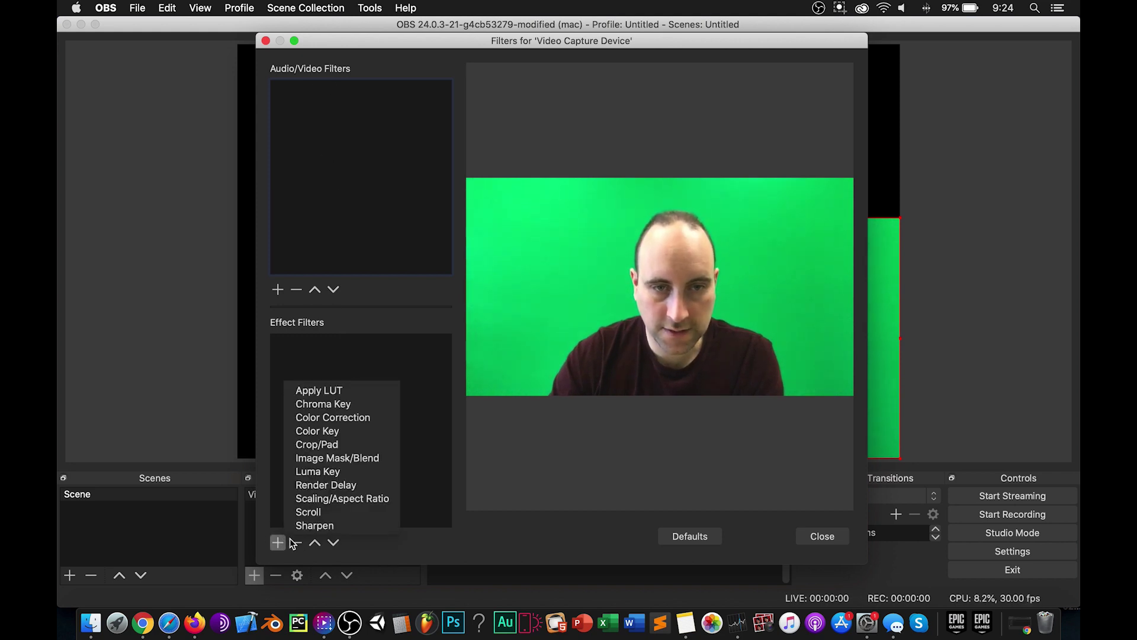
click(356, 403)
click(596, 112)
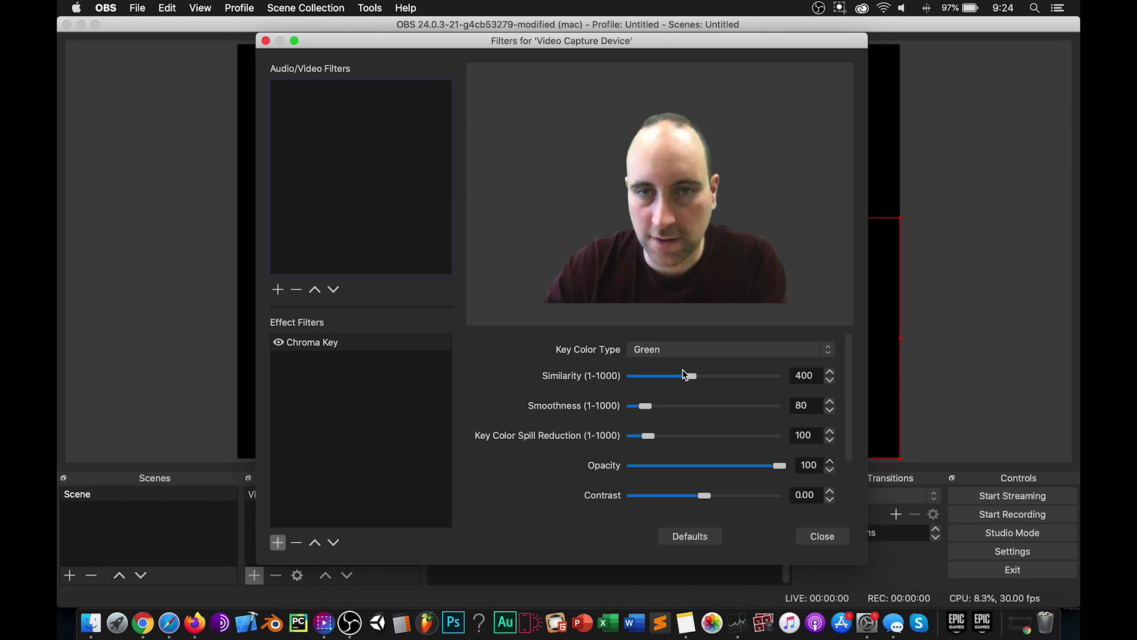
Compare the Blue key colour type, then set Key Color Type back to Green
click(694, 355)
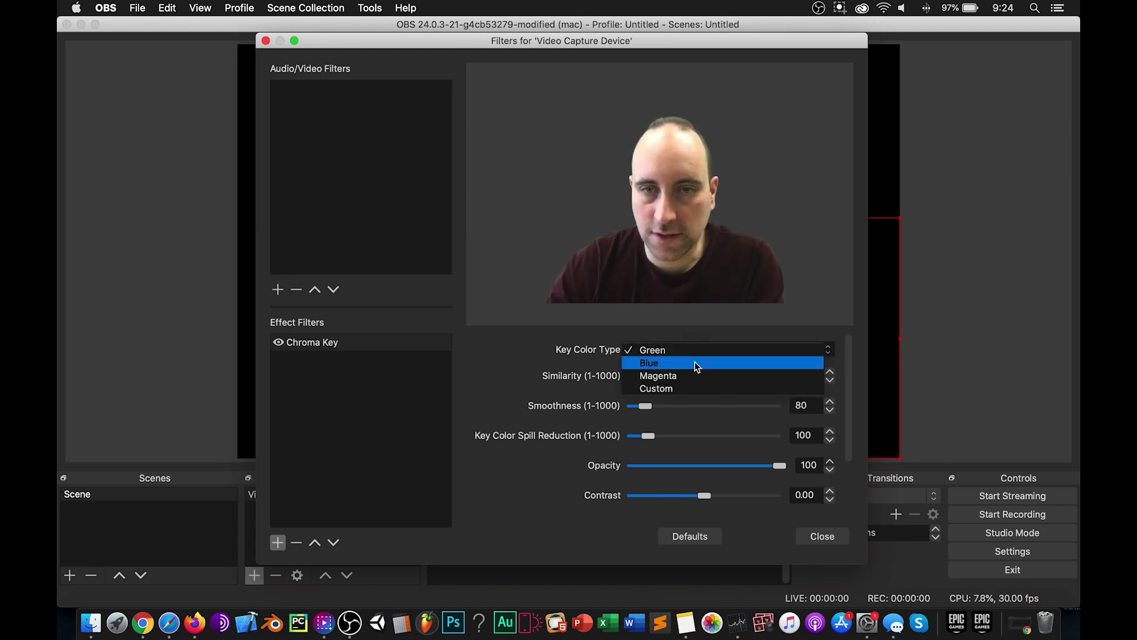
click(696, 363)
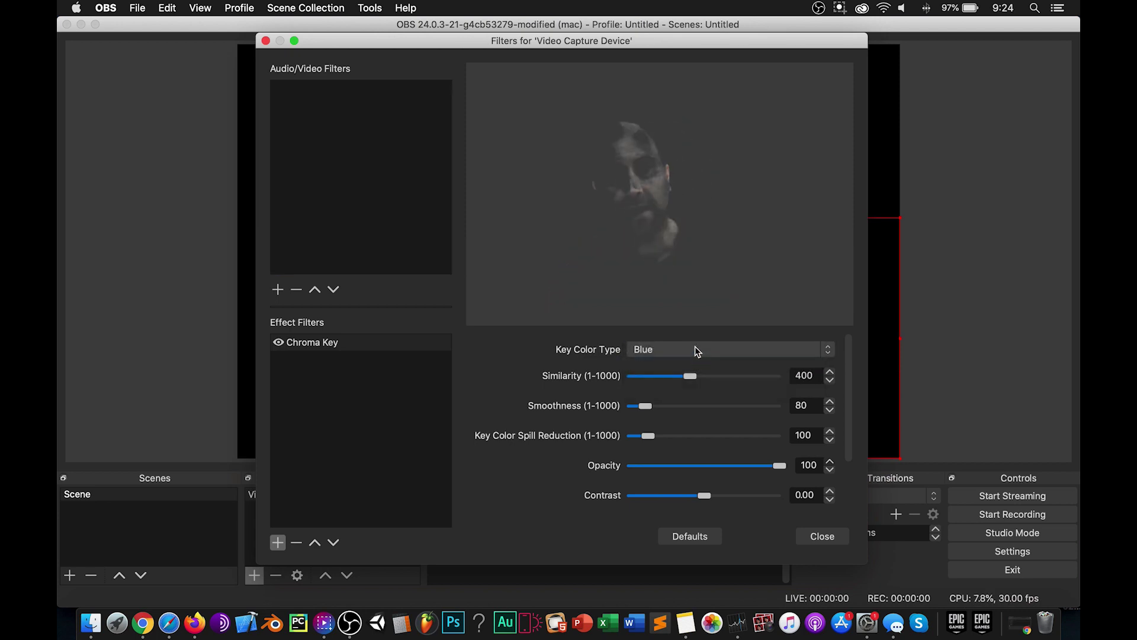
click(694, 349)
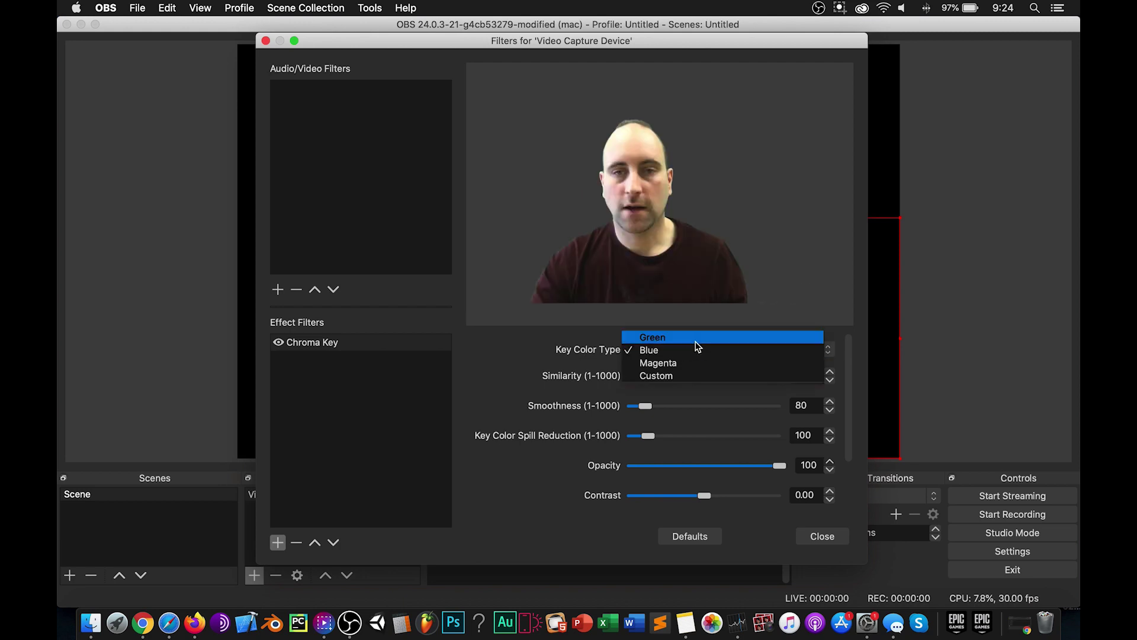
click(695, 340)
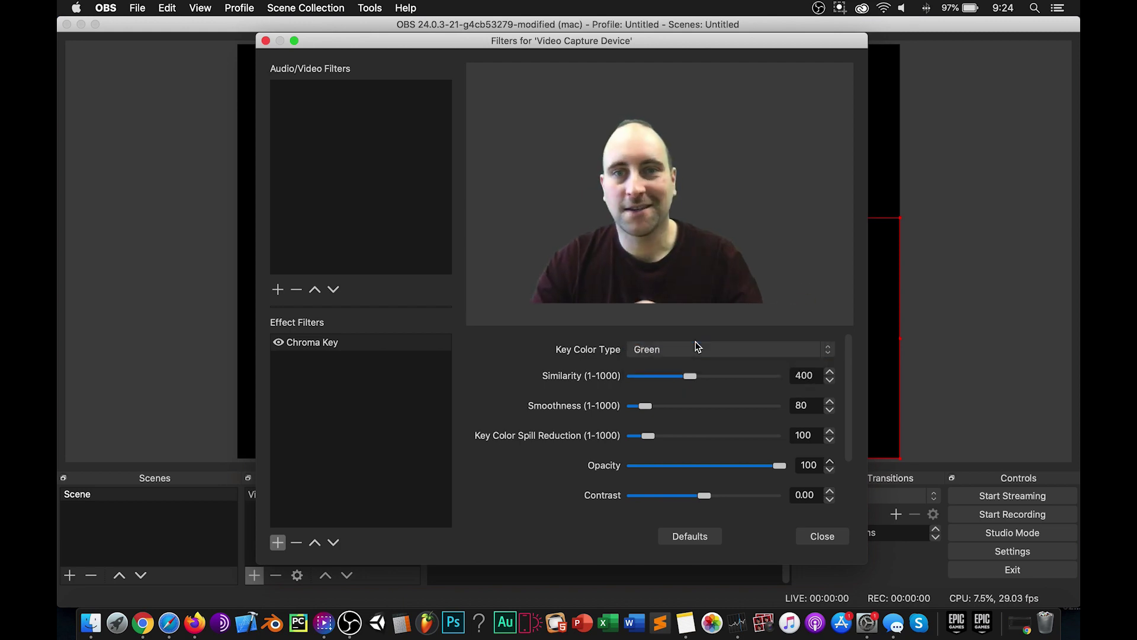
click(697, 348)
click(694, 362)
click(694, 351)
click(695, 338)
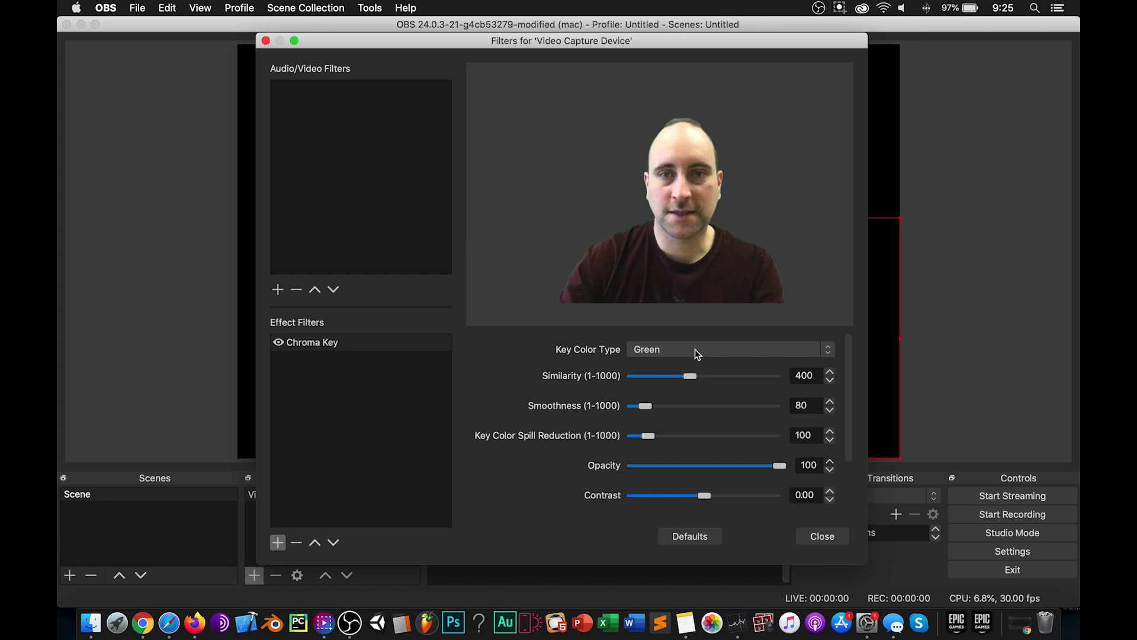
drag(691, 376, 649, 410)
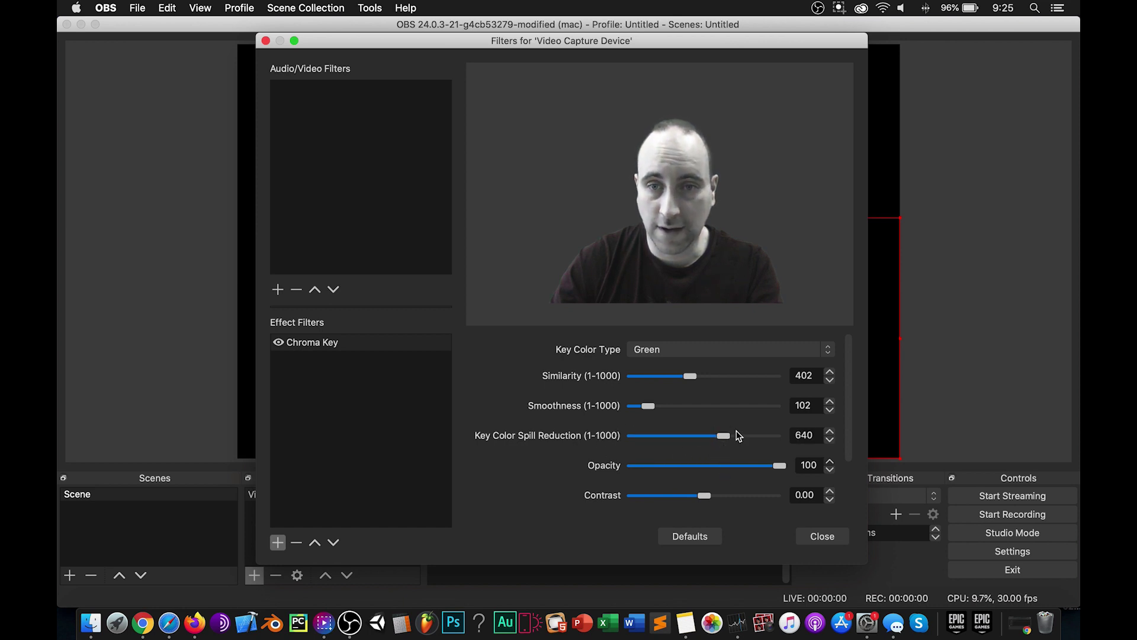
mouse_move(770, 466)
mouse_down()
mouse_move(666, 465)
mouse_move(761, 464)
mouse_up()
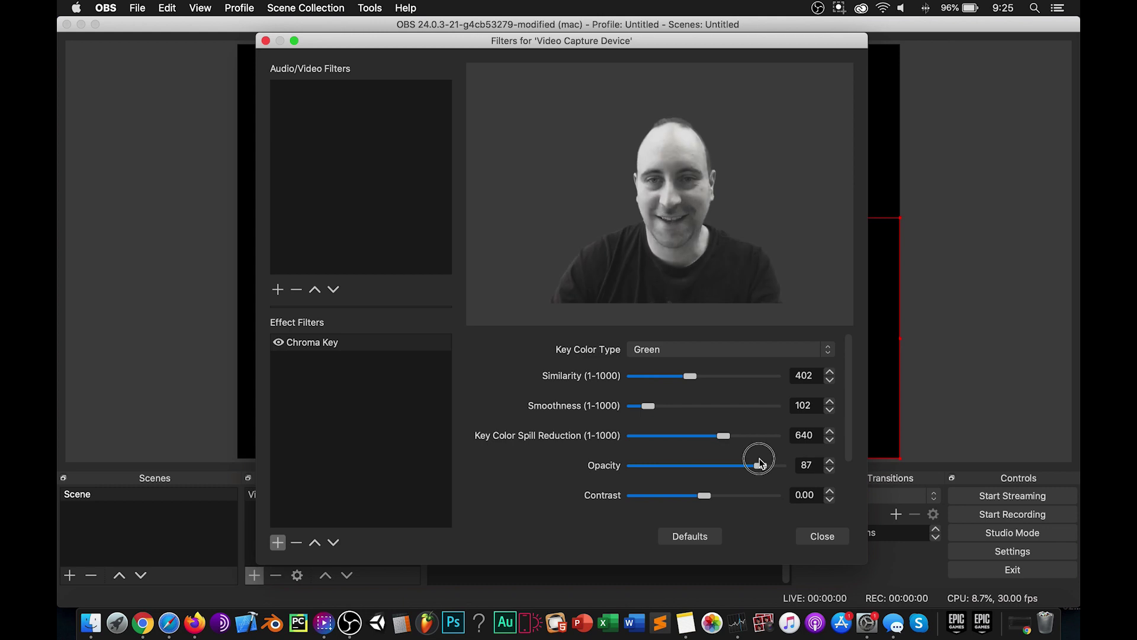
drag(708, 501, 679, 500)
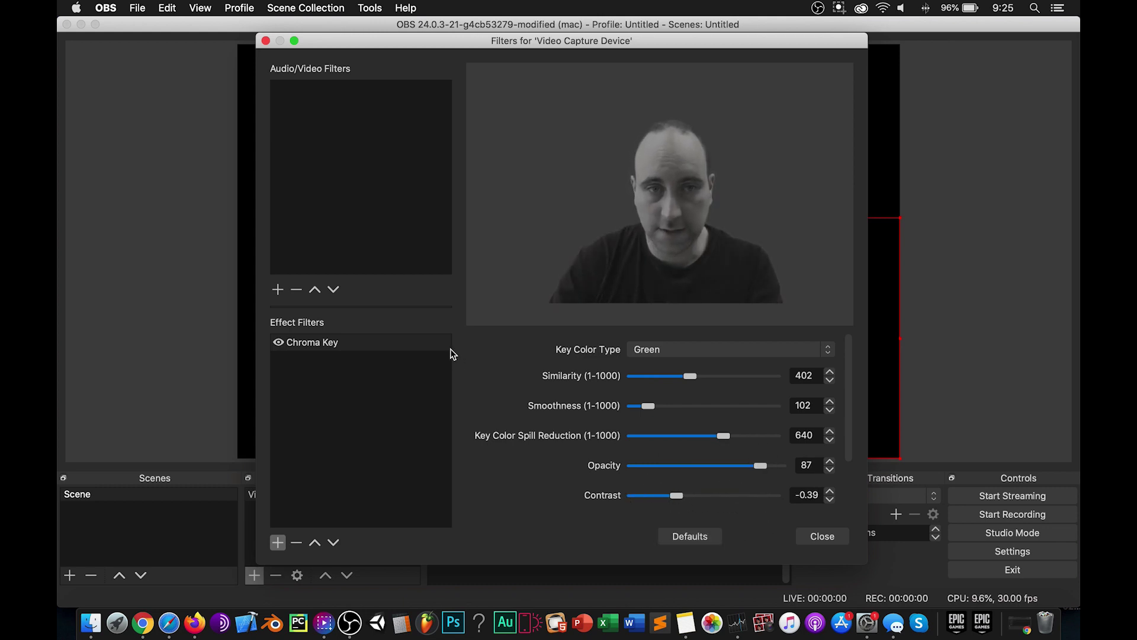
click(354, 416)
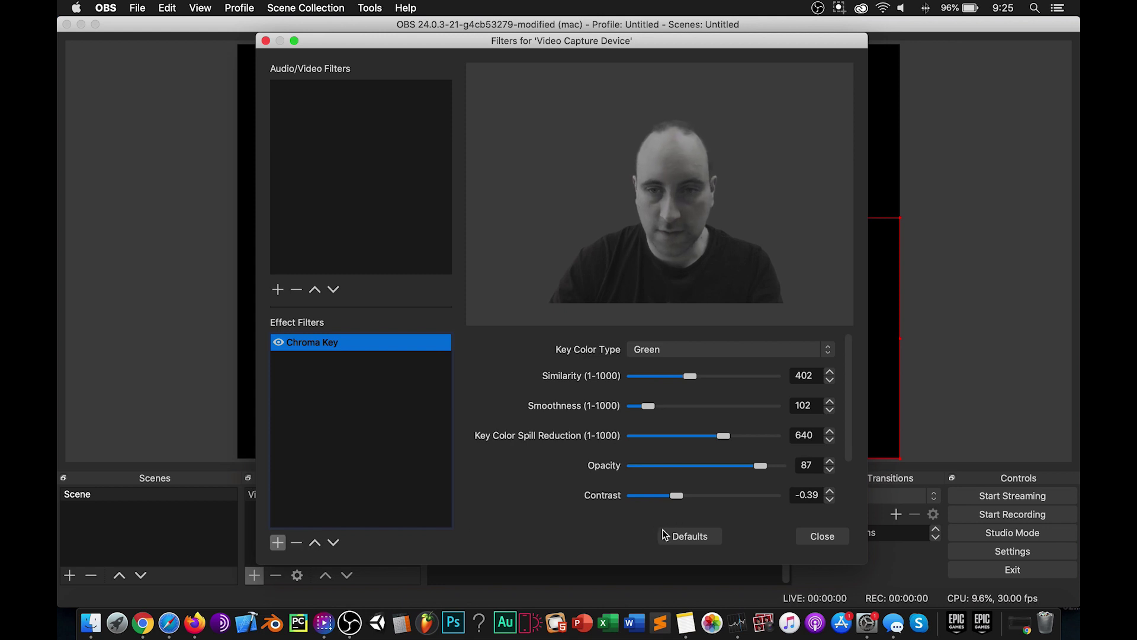
click(679, 536)
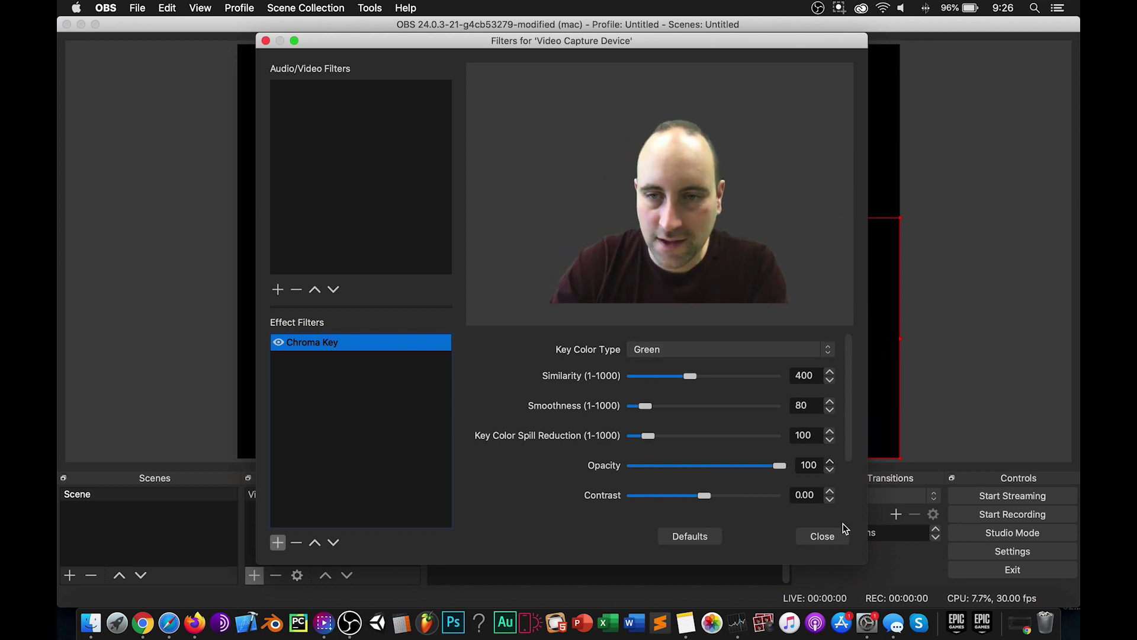
click(822, 536)
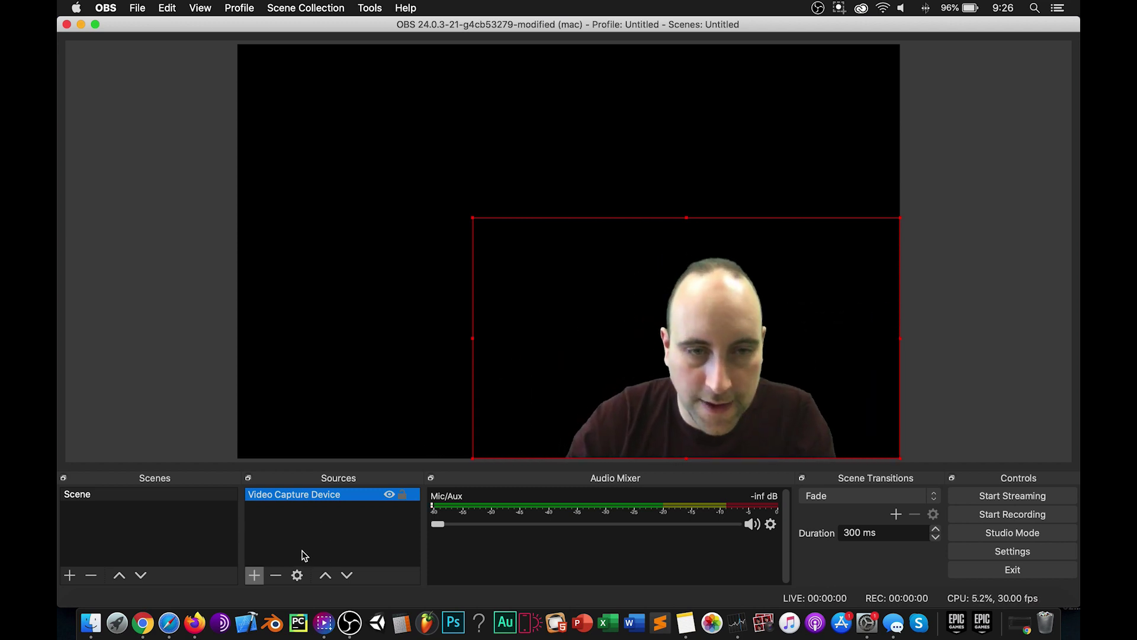
Add an Image source showing yellowstone-national-park-1581879_1920.jpg from Downloads
click(255, 575)
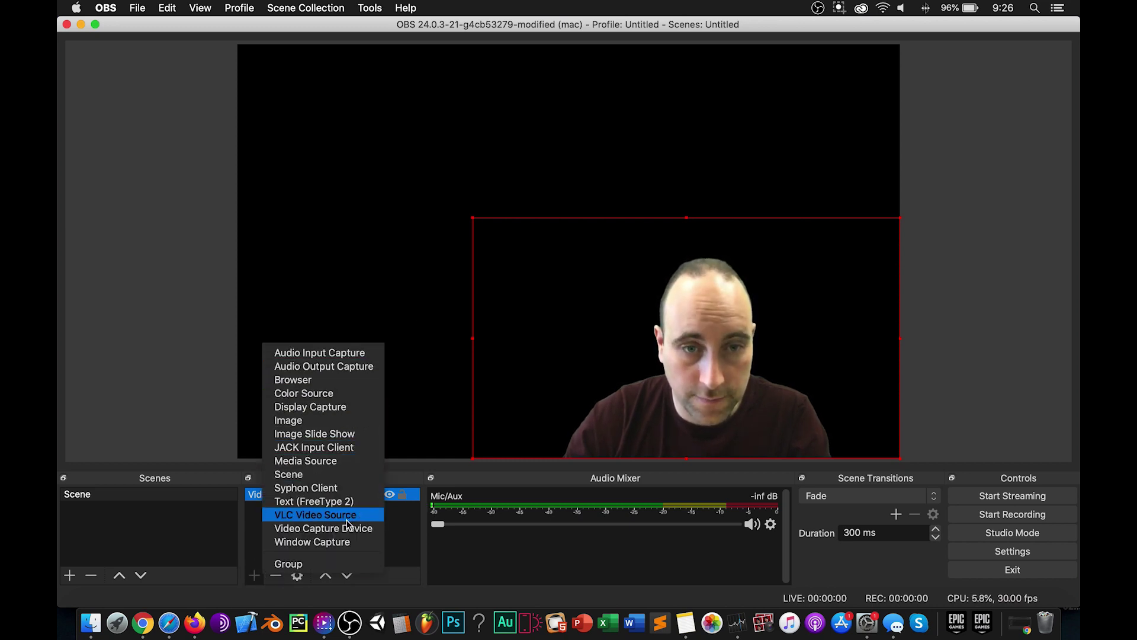
click(354, 425)
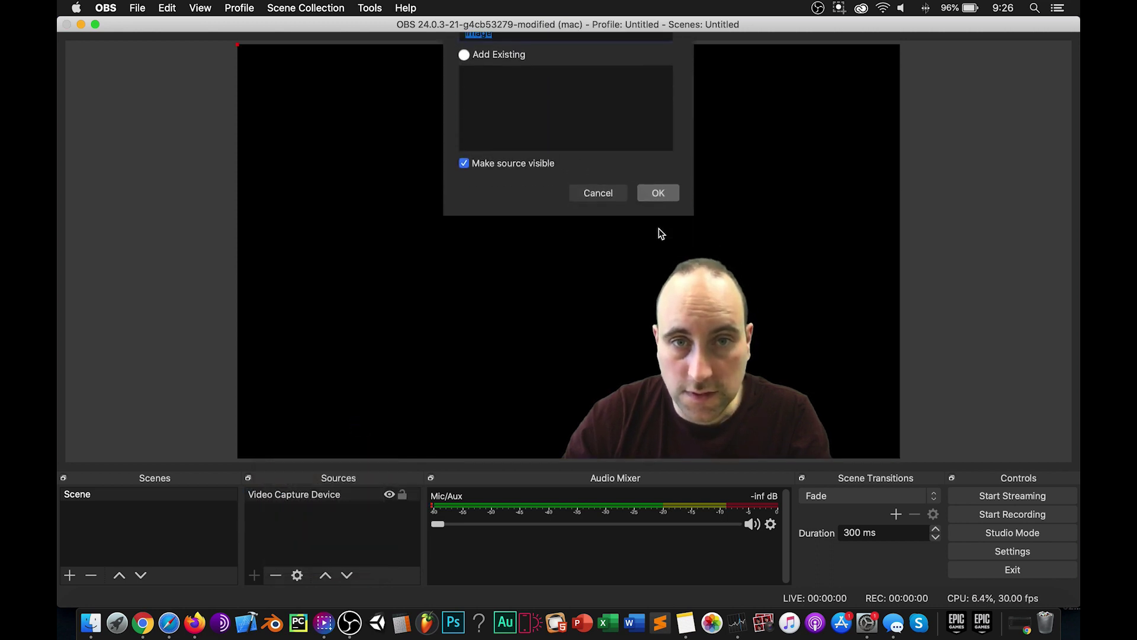
click(658, 217)
click(780, 378)
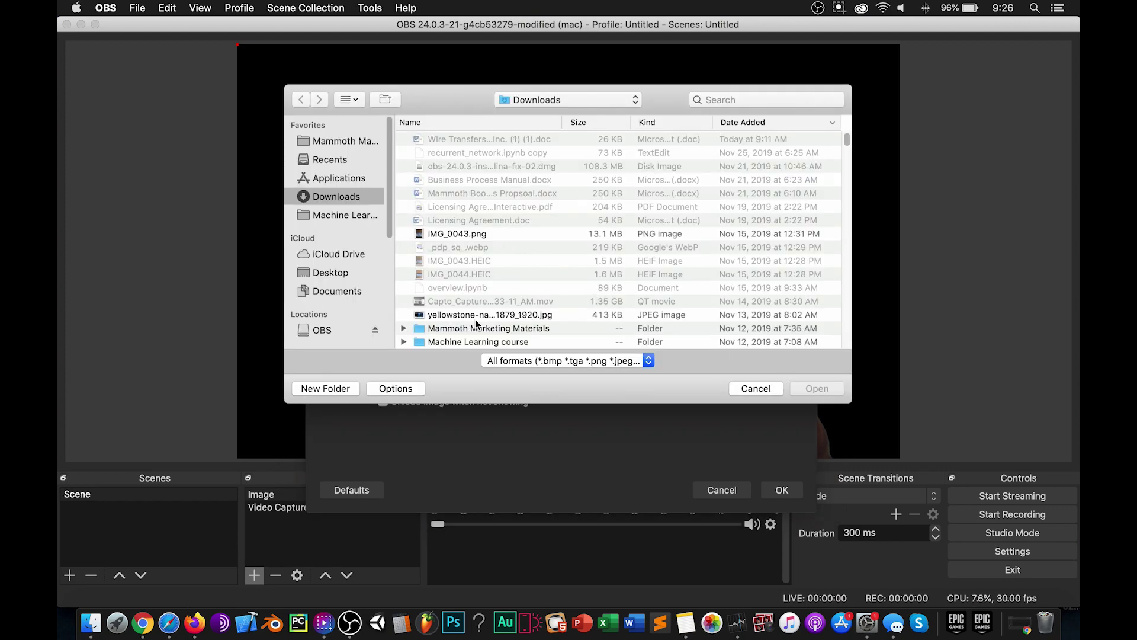
double_click(477, 317)
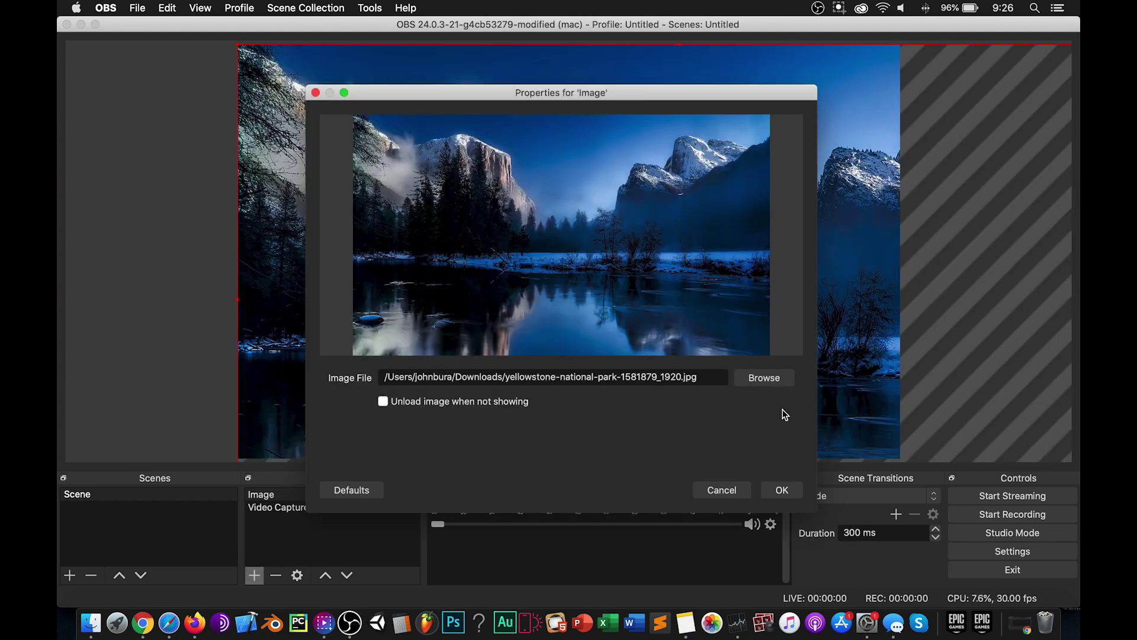
click(777, 492)
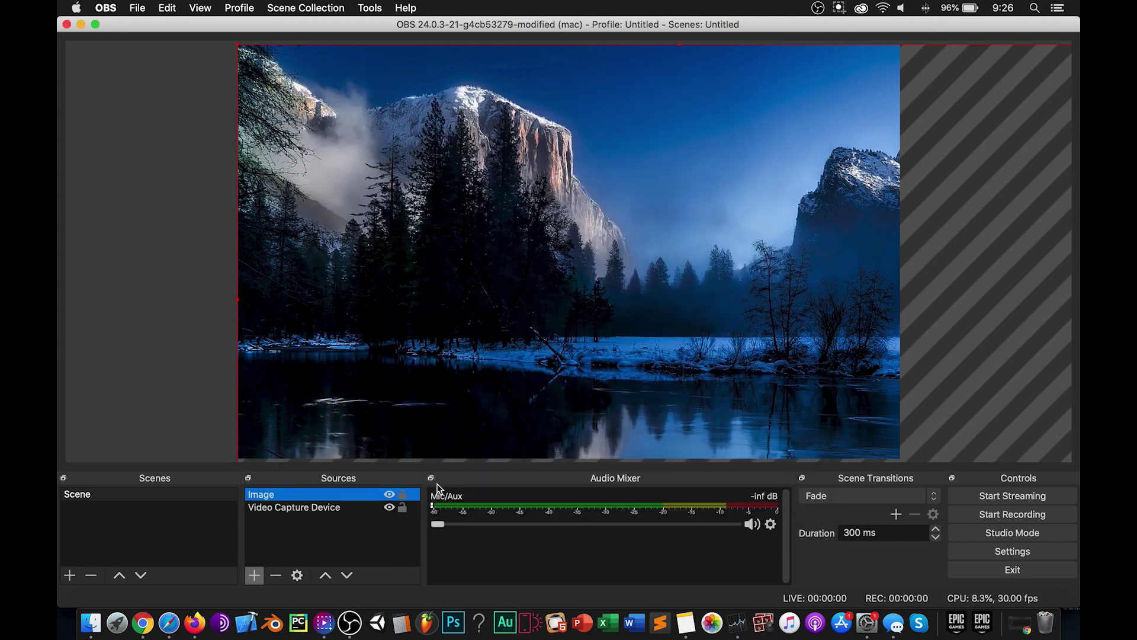
Move Video Capture Device above Image and resize it into the canvas's lower-right corner
click(349, 509)
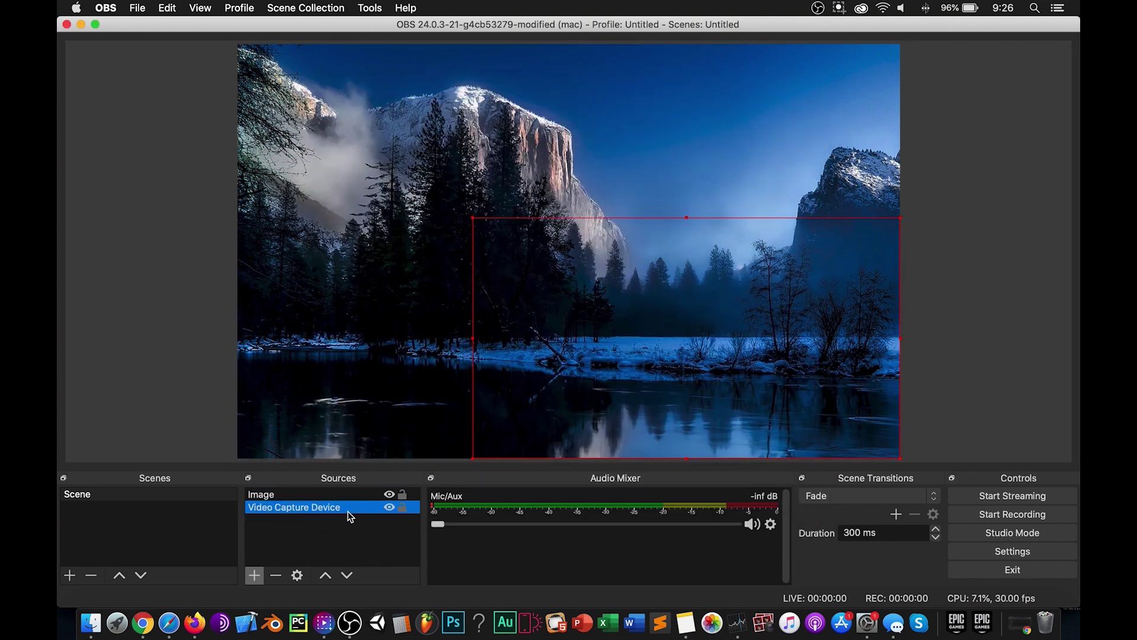
click(325, 576)
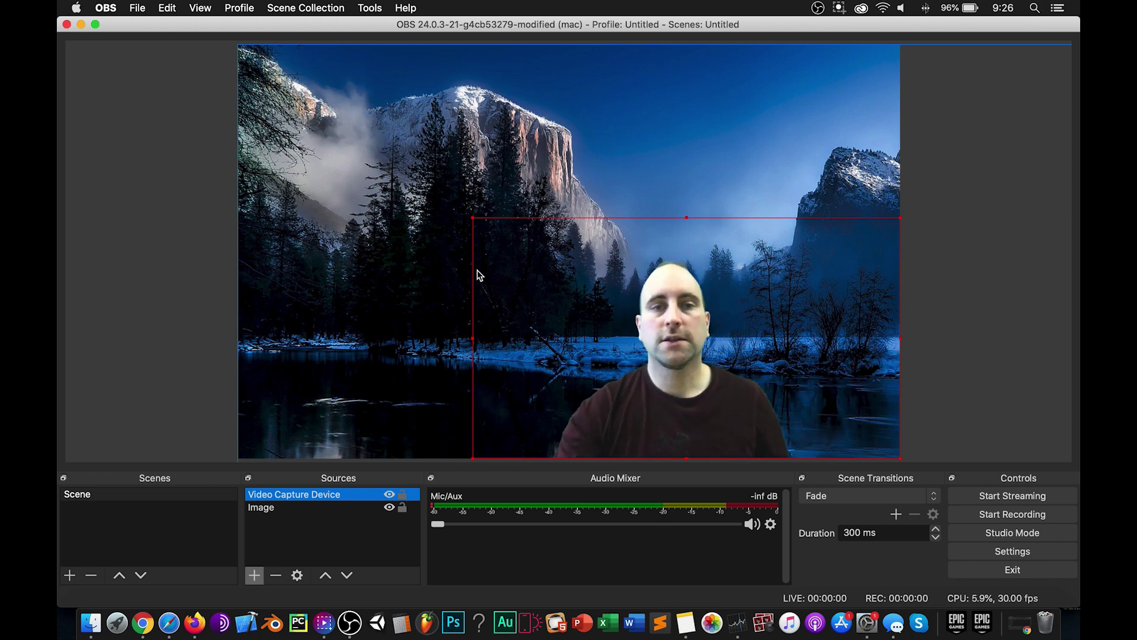
drag(472, 218, 240, 92)
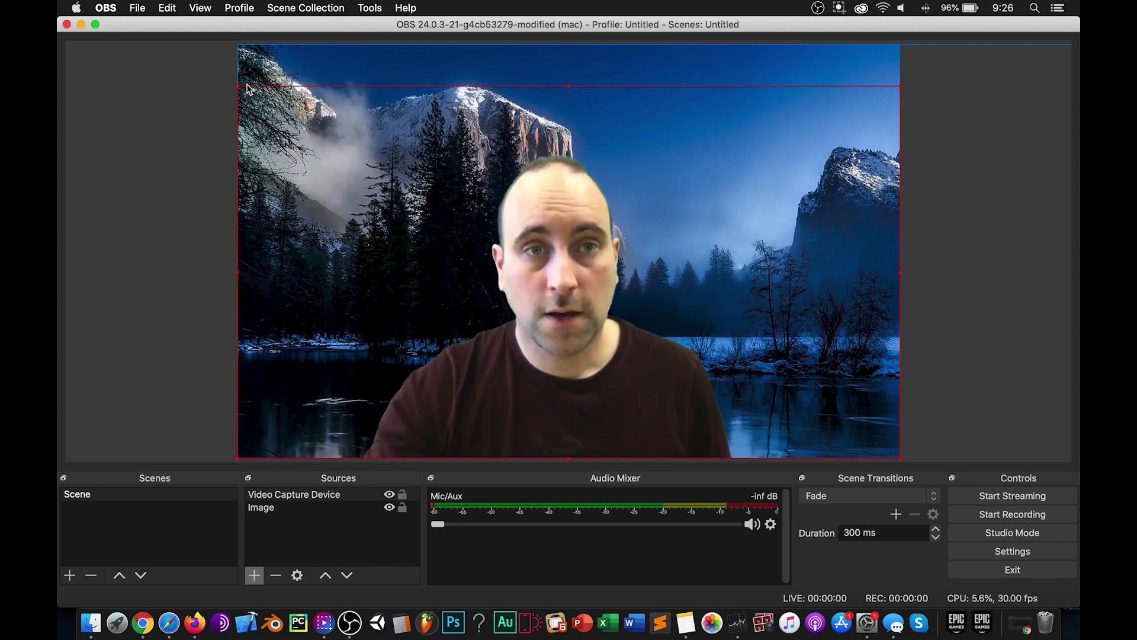
drag(240, 92, 530, 252)
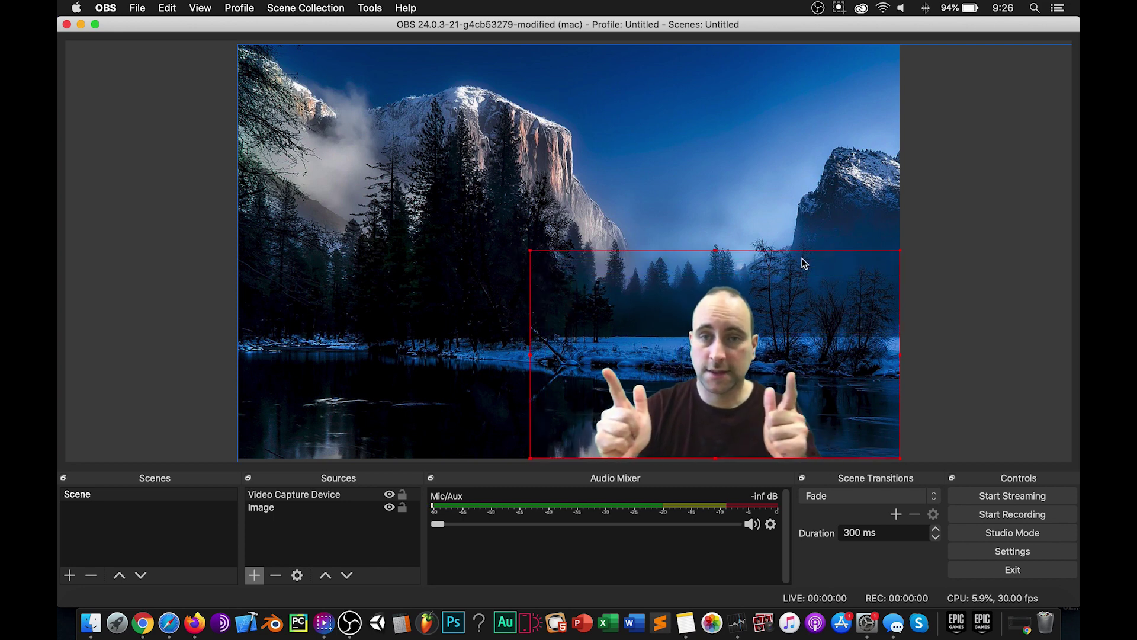